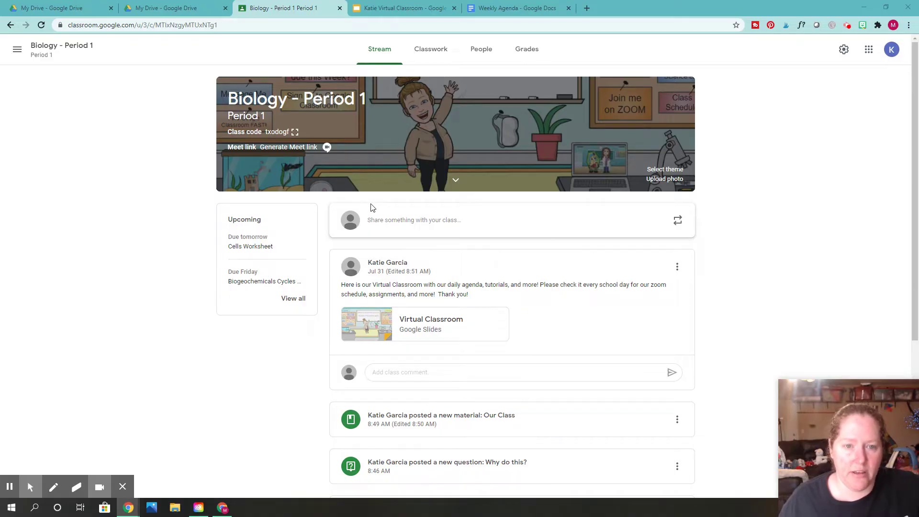
# Step: Open a new browser tab and go to the google.com home page
pyautogui.scroll(-2, 506, 346)
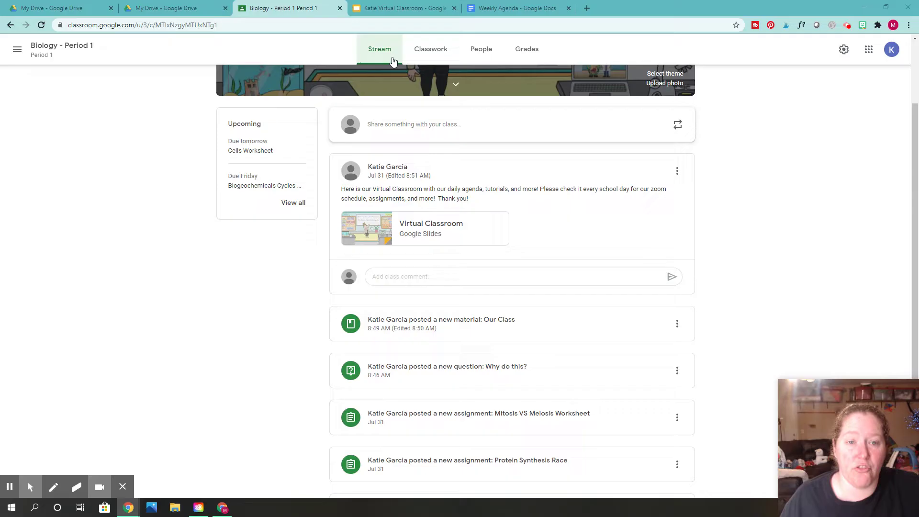
pyautogui.moveTo(30, 487)
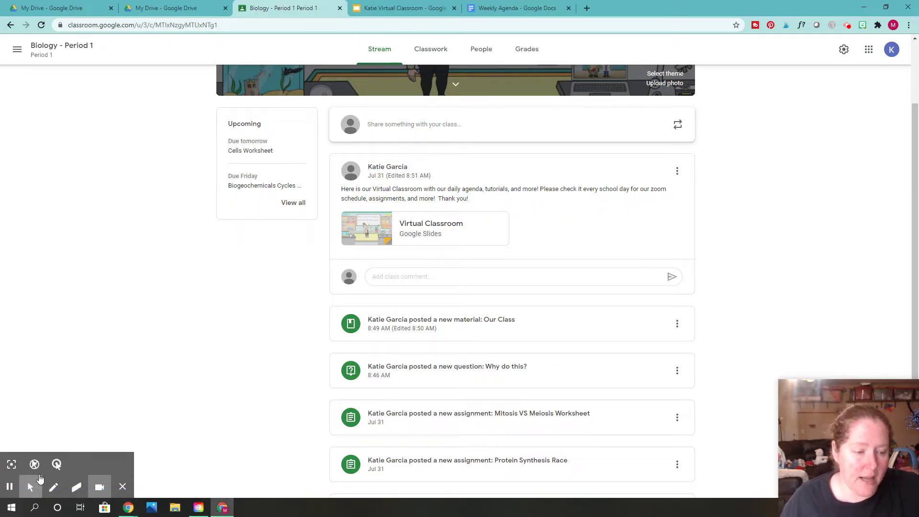
pyautogui.click(11, 465)
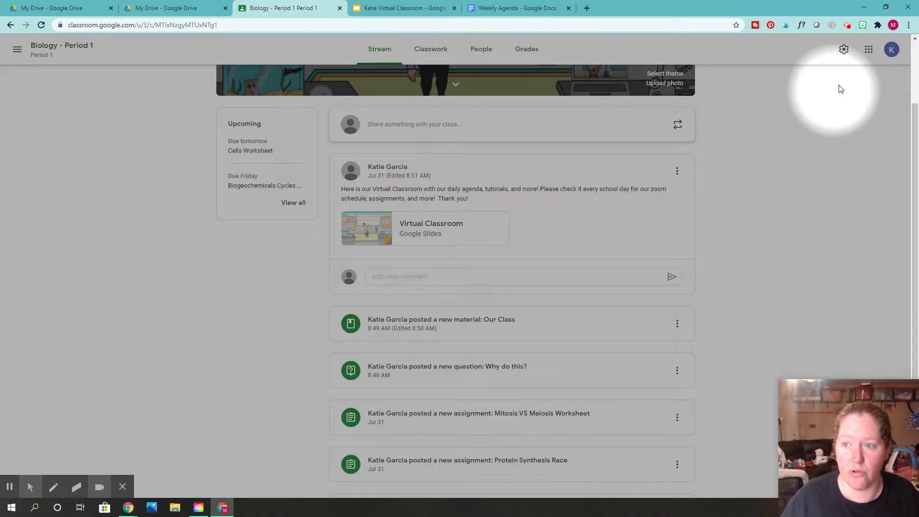
pyautogui.click(868, 50)
pyautogui.click(728, 81)
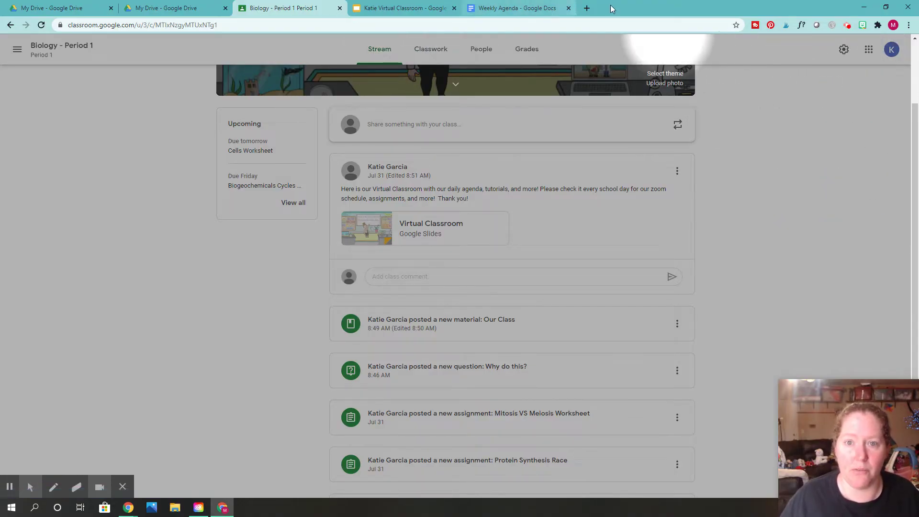
pyautogui.click(587, 8)
pyautogui.write('www.goo')
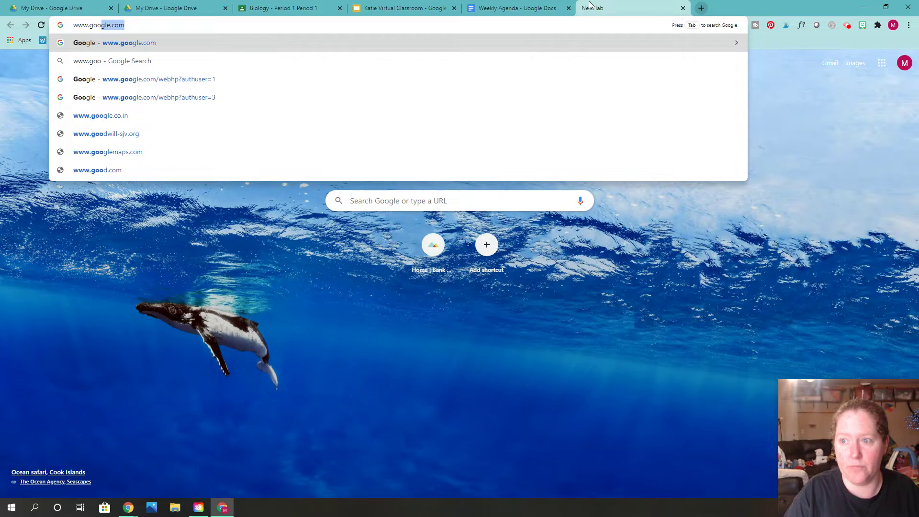
pyautogui.press('Return')
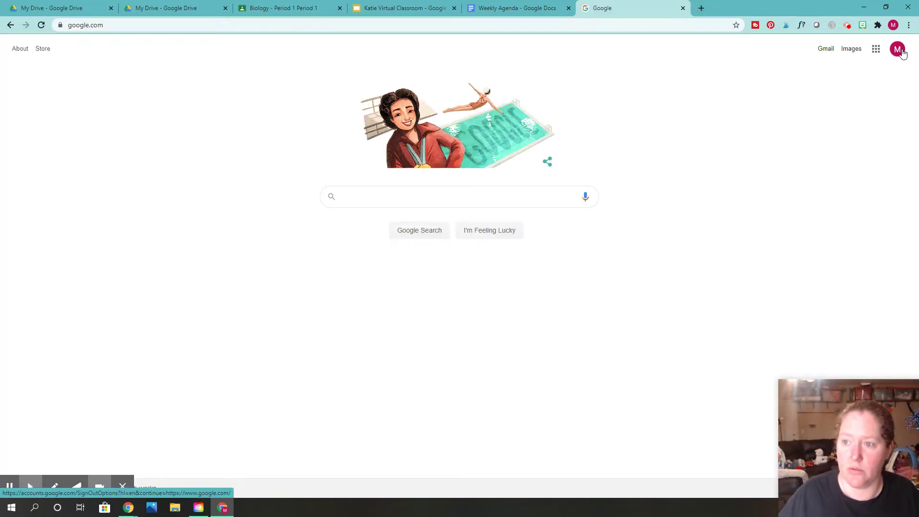
# Step: Switch to the teacher's Google account and launch Google Classroom from the apps grid
pyautogui.click(902, 52)
pyautogui.click(814, 249)
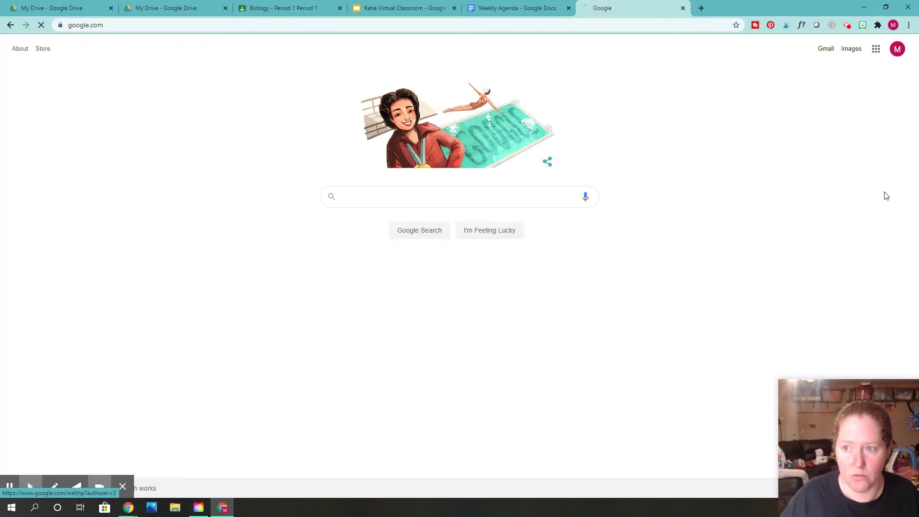
pyautogui.click(876, 48)
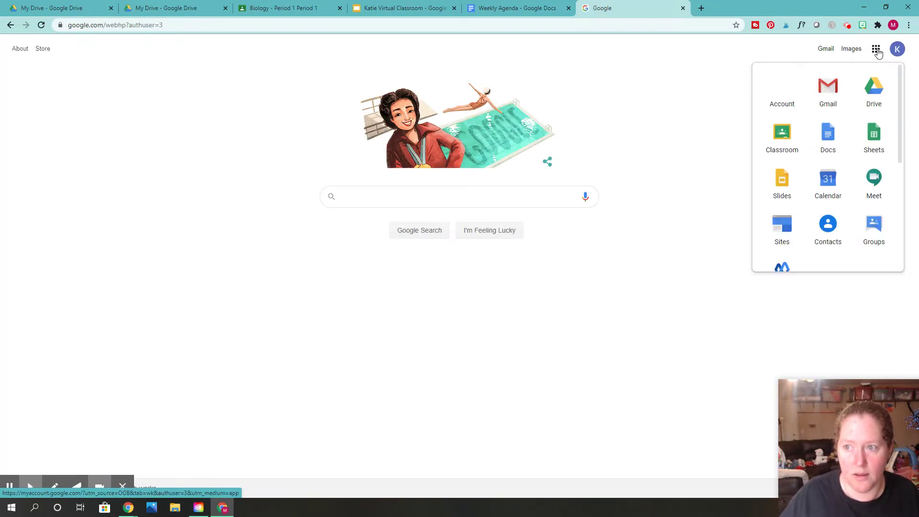
pyautogui.click(781, 151)
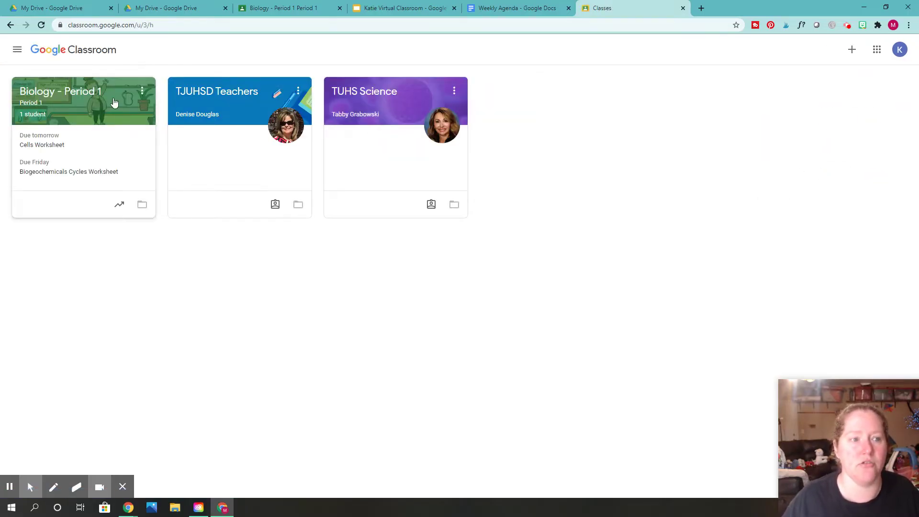
# Step: Enter Biology - Period 1 and inspect the Virtual Classroom post's options menu
pyautogui.click(93, 92)
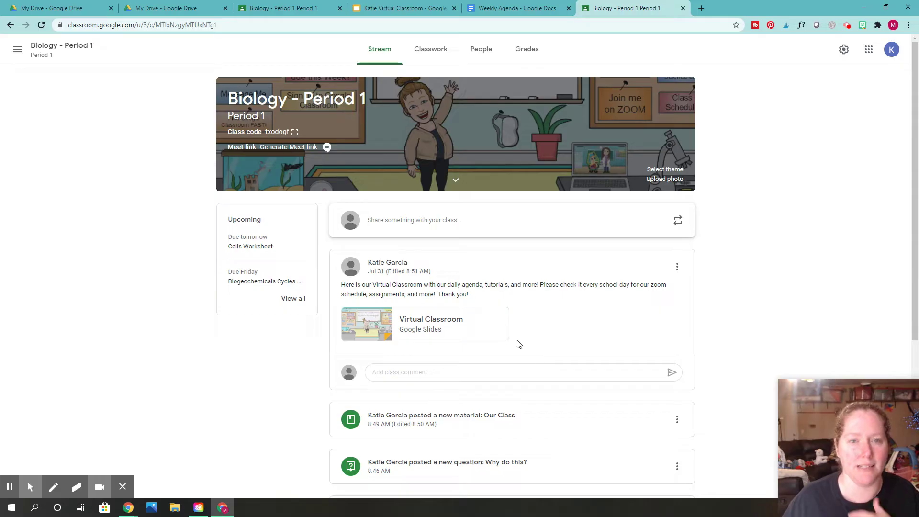
pyautogui.scroll(-2, 518, 343)
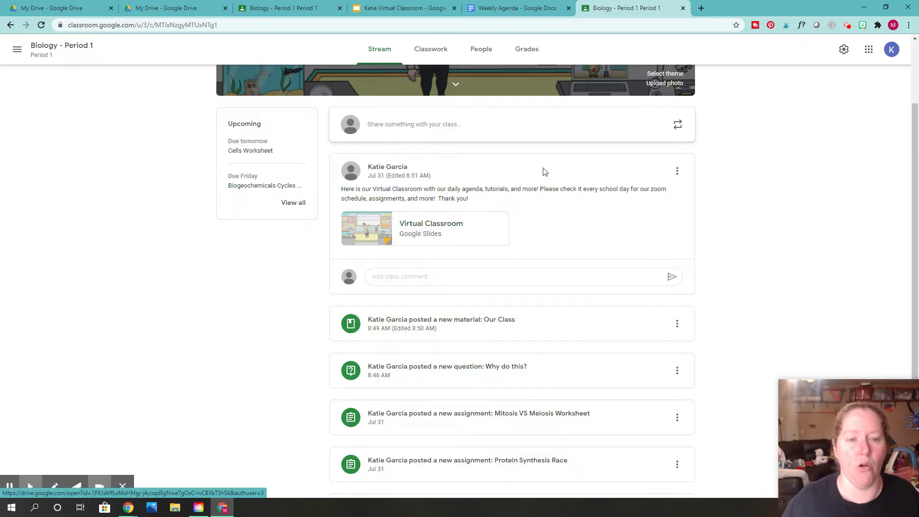
pyautogui.click(678, 172)
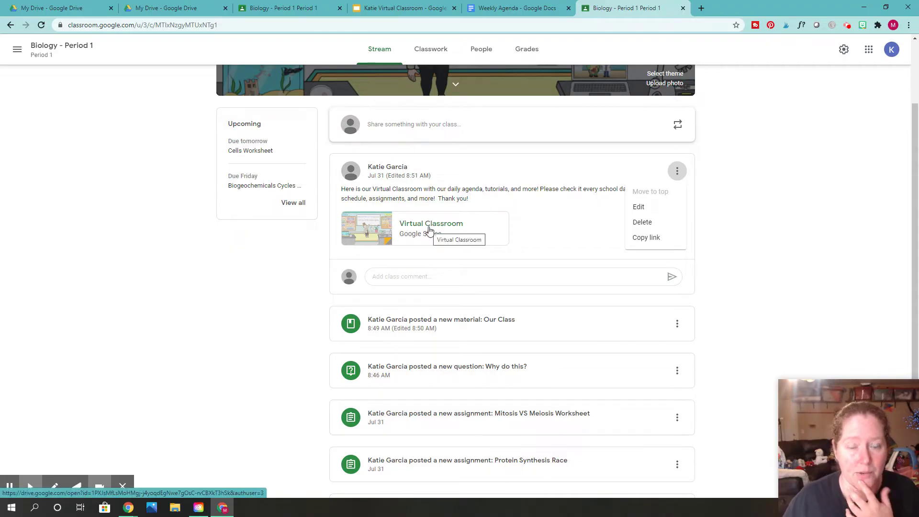
pyautogui.scroll(2, 433, 230)
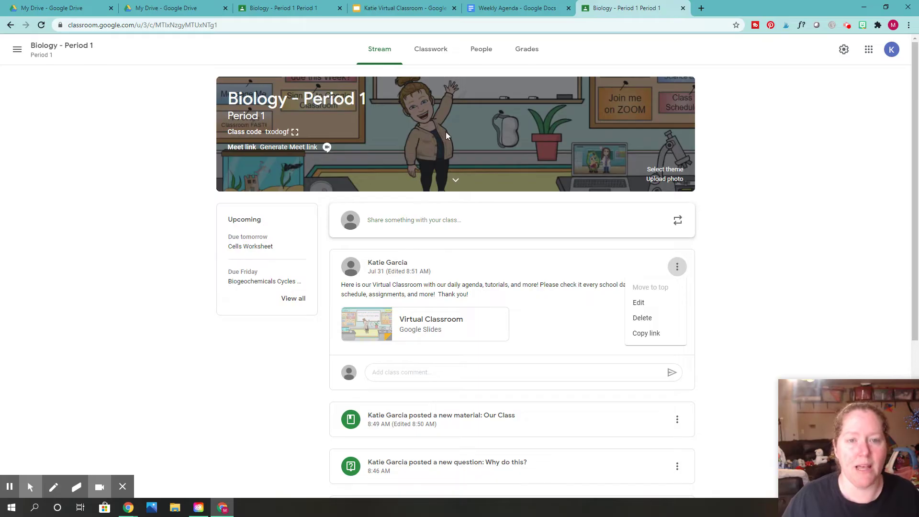
# Step: Go to the Biology class's Classwork page
pyautogui.click(30, 487)
pyautogui.click(11, 464)
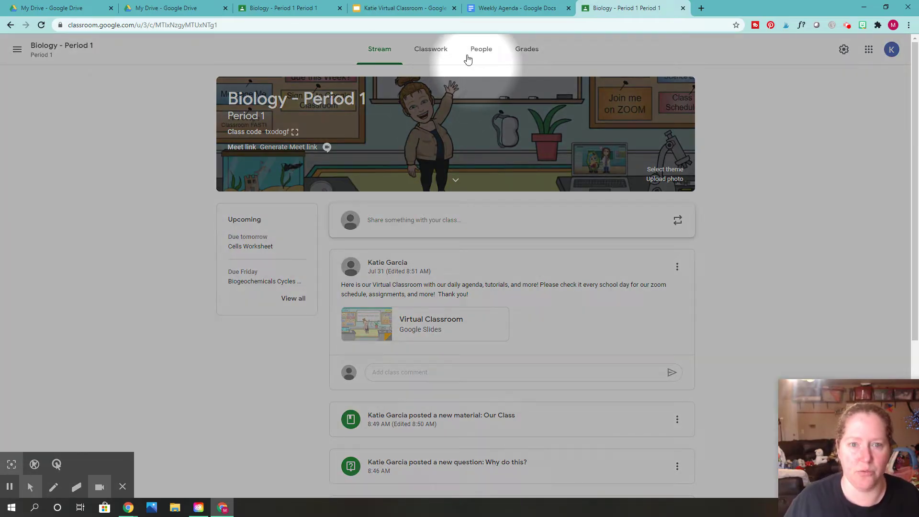
pyautogui.click(437, 49)
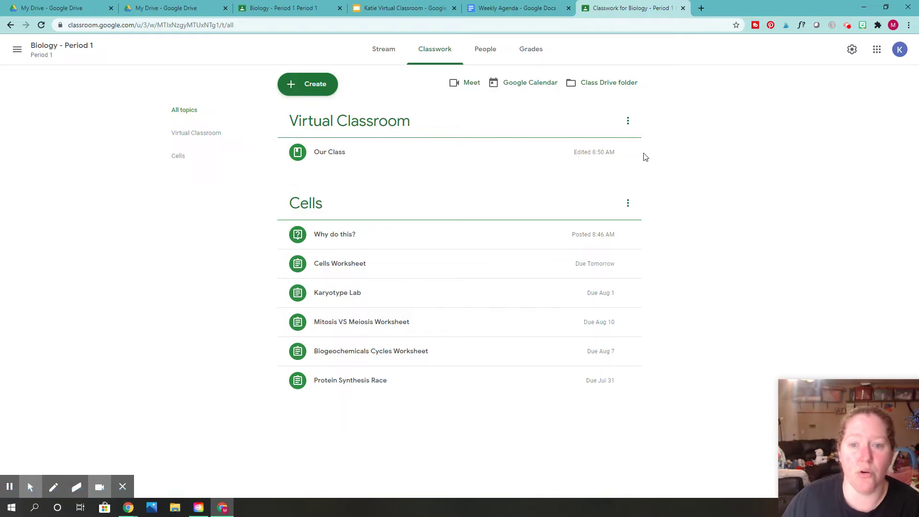
# Step: Start a new topic from the Create menu, cancel it, and dismiss the Create menu
pyautogui.rightClick(669, 150)
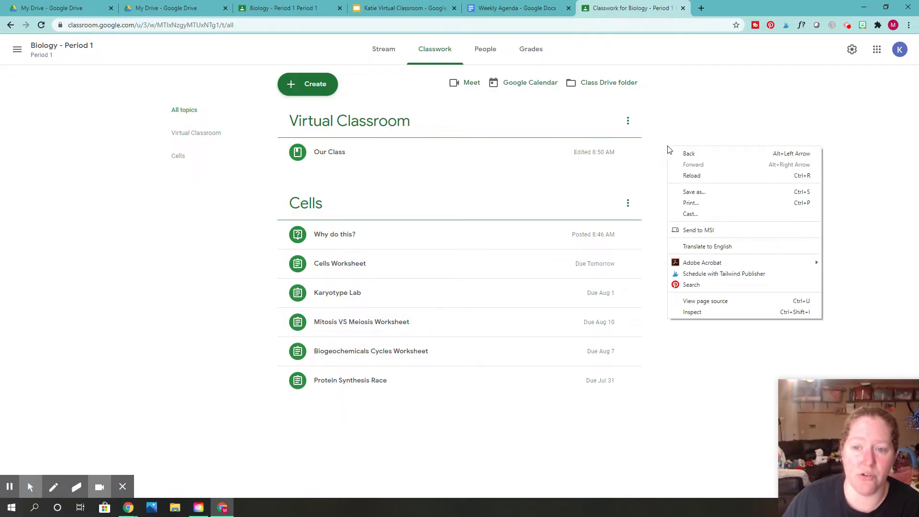
pyautogui.click(318, 86)
pyautogui.click(316, 239)
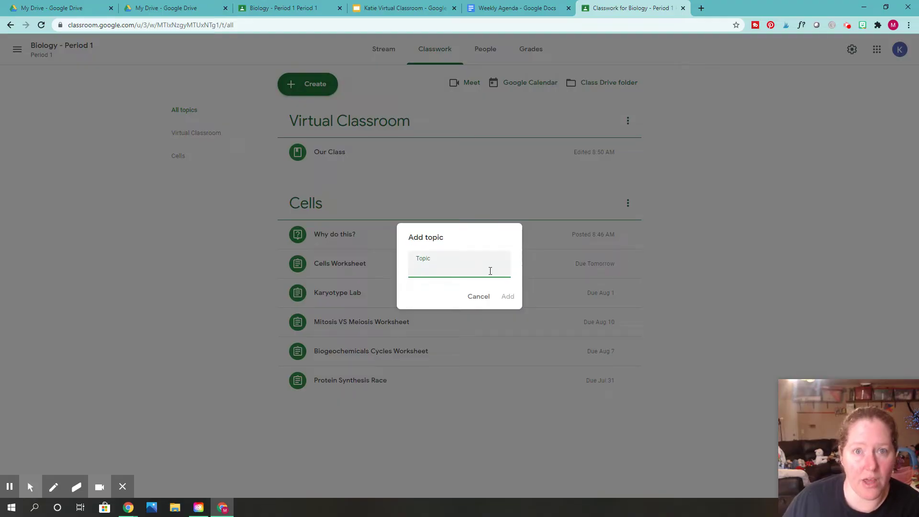
pyautogui.click(479, 296)
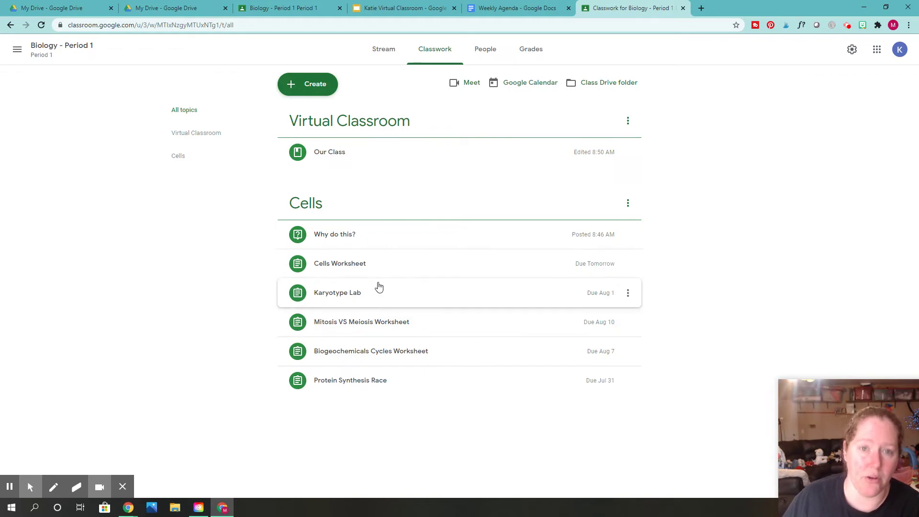
pyautogui.click(312, 81)
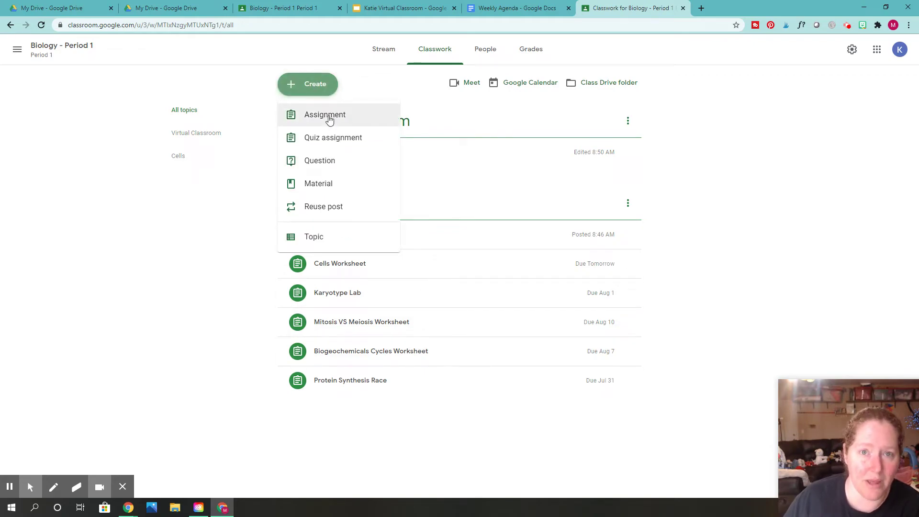
pyautogui.click(776, 211)
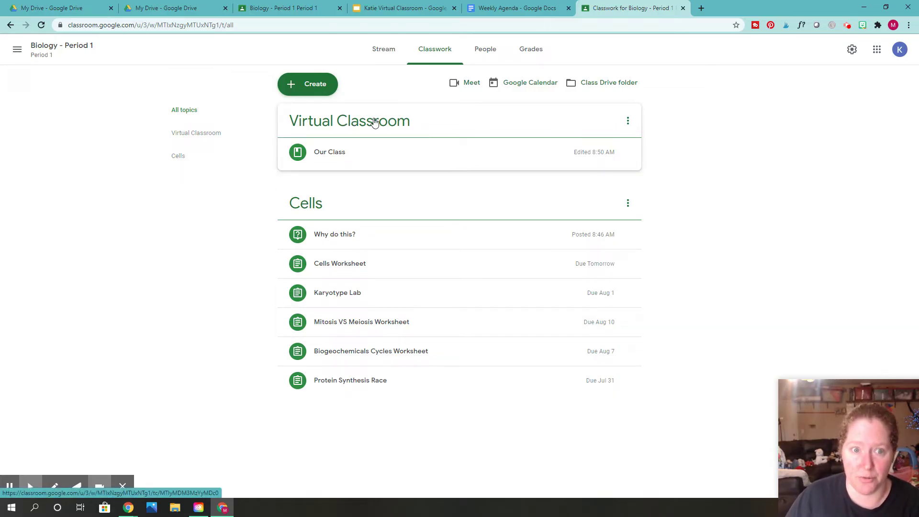
# Step: Create a new topic named 'Virtual Classroom1'
pyautogui.click(320, 86)
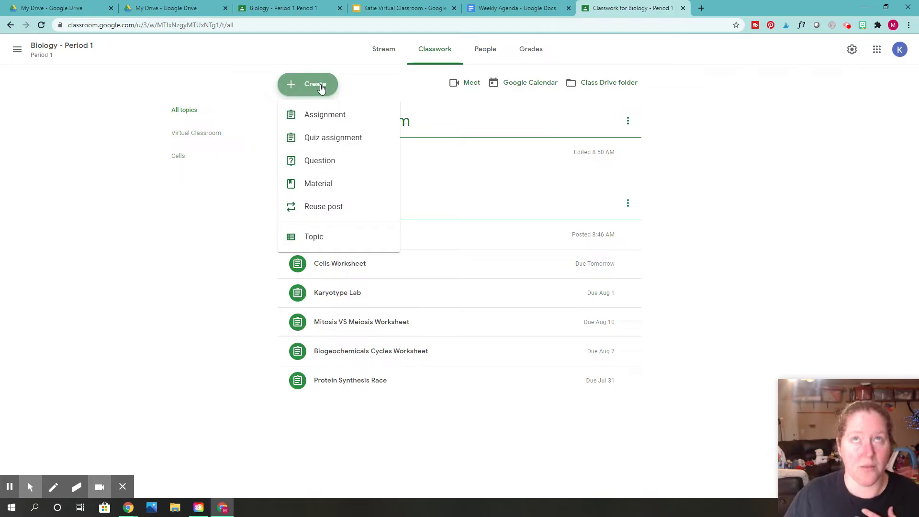
pyautogui.click(324, 236)
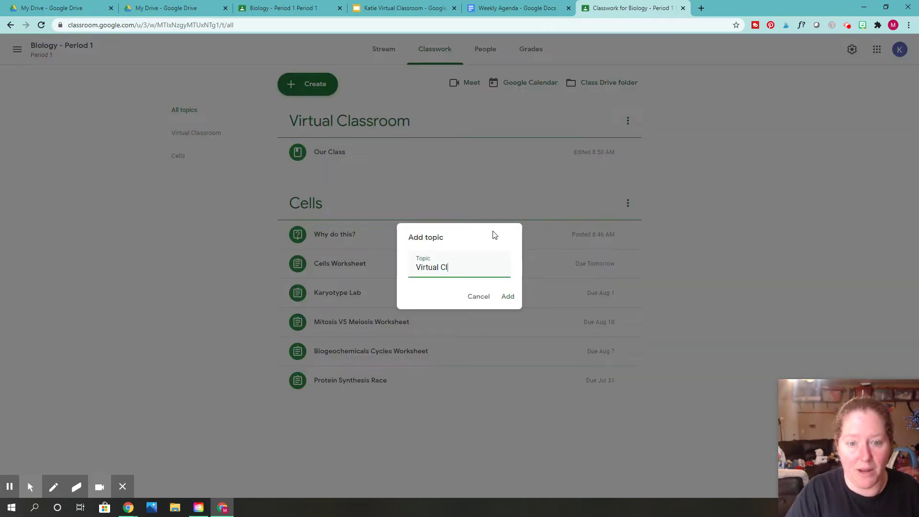
pyautogui.write('Virtual Classroom')
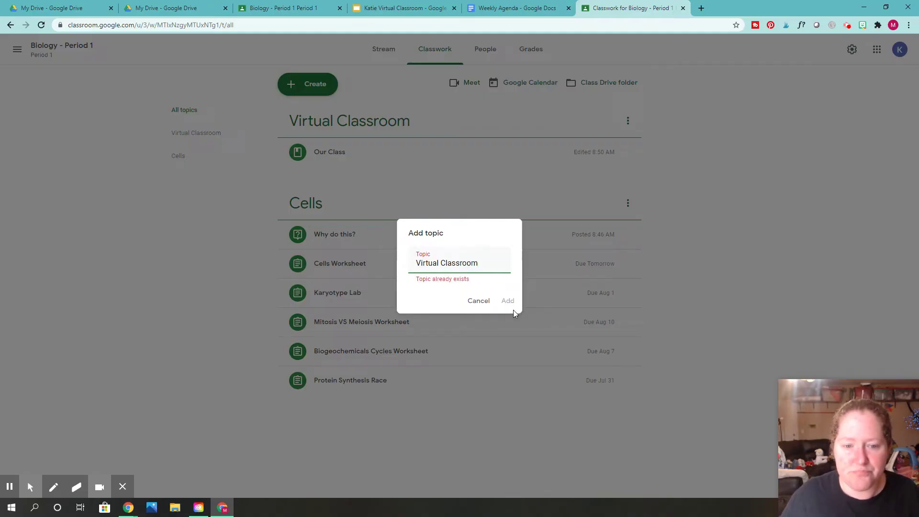
pyautogui.write('1')
pyautogui.click(507, 297)
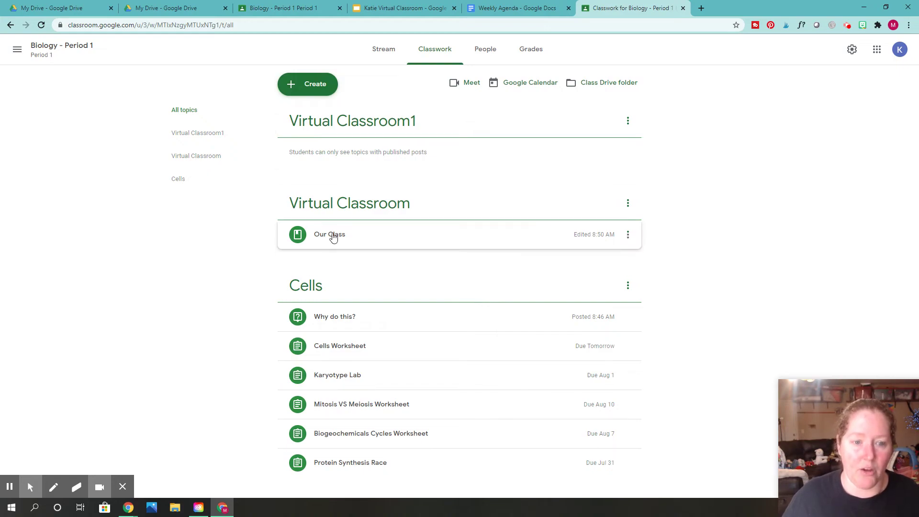
# Step: Move Our Class into Virtual Classroom1 and back, then delete the Virtual Classroom1 topic
pyautogui.moveTo(334, 238); pyautogui.dragTo(340, 145)
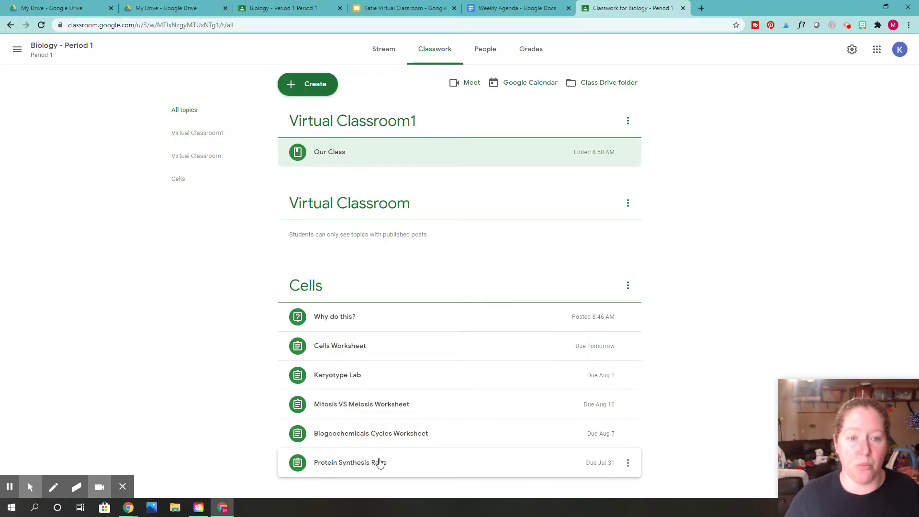
pyautogui.moveTo(342, 151); pyautogui.dragTo(349, 206)
pyautogui.click(627, 121)
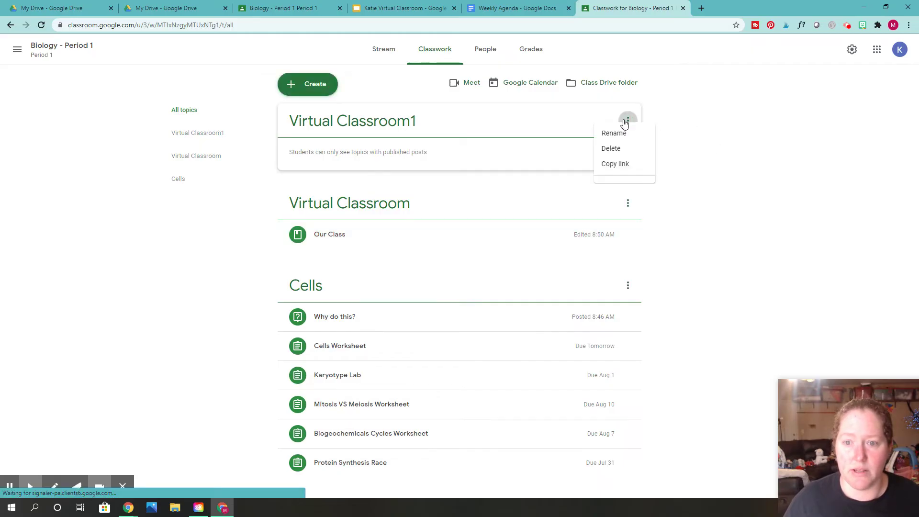
pyautogui.click(596, 156)
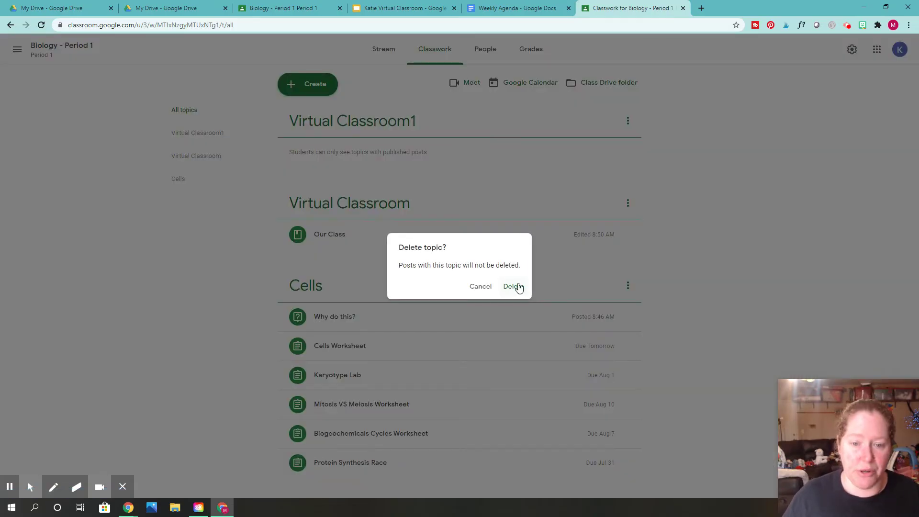
pyautogui.click(514, 287)
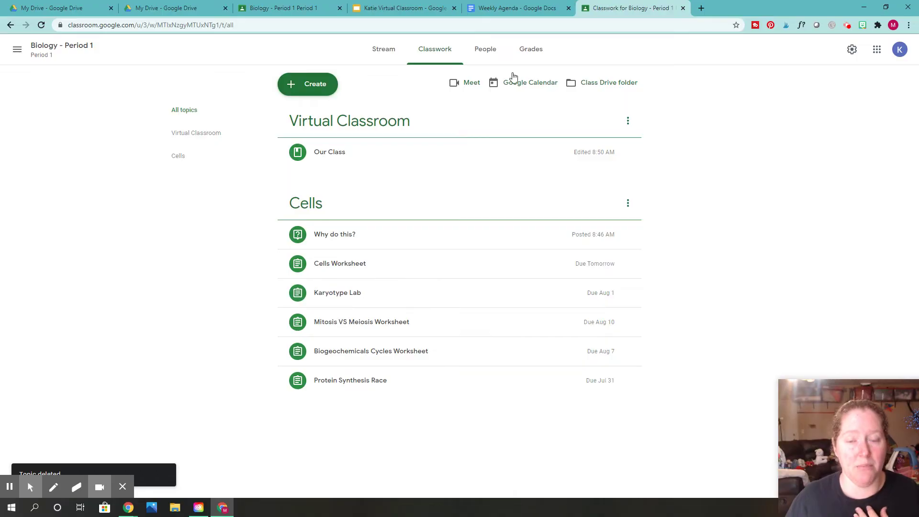
pyautogui.click(506, 10)
# Step: Follow the slide's 'here' link to open the August 10–14 Weekly Agenda document
pyautogui.click(415, 7)
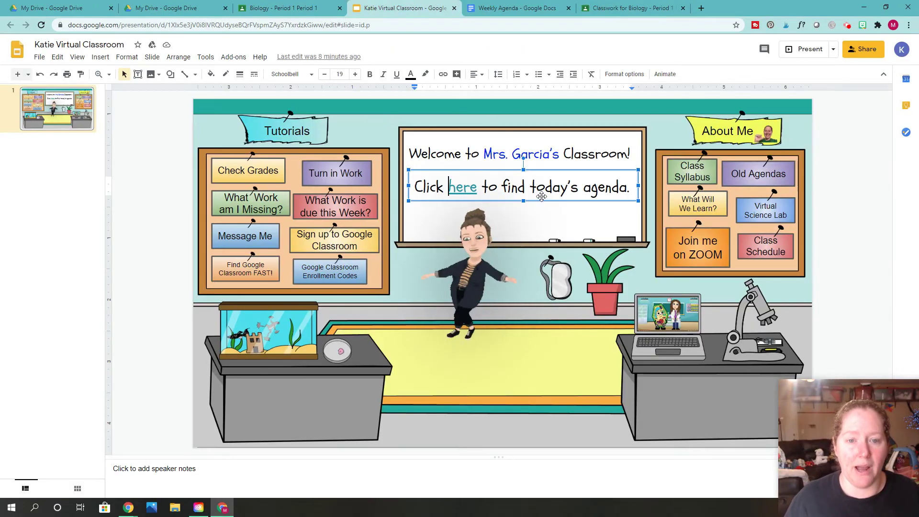
pyautogui.click(181, 169)
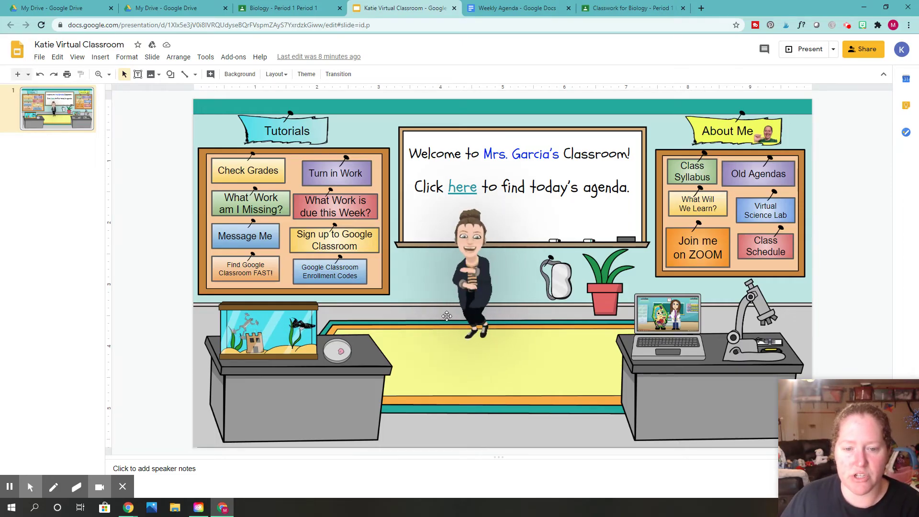
pyautogui.click(463, 187)
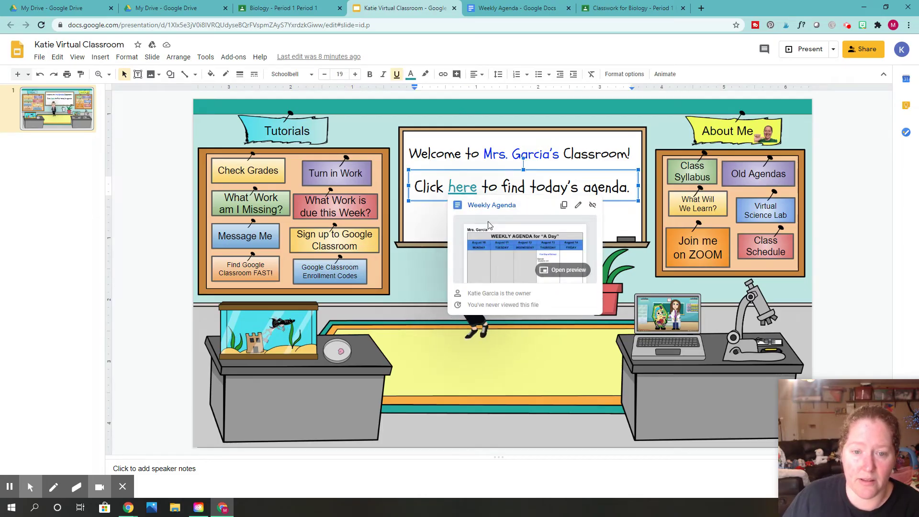
pyautogui.click(493, 206)
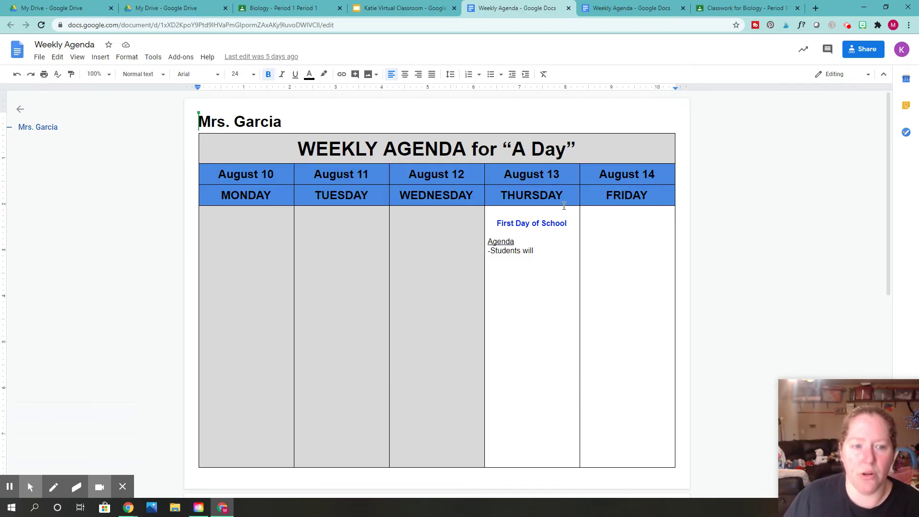
# Step: Rename the Cells topic to 'August 10-14'
pyautogui.click(743, 8)
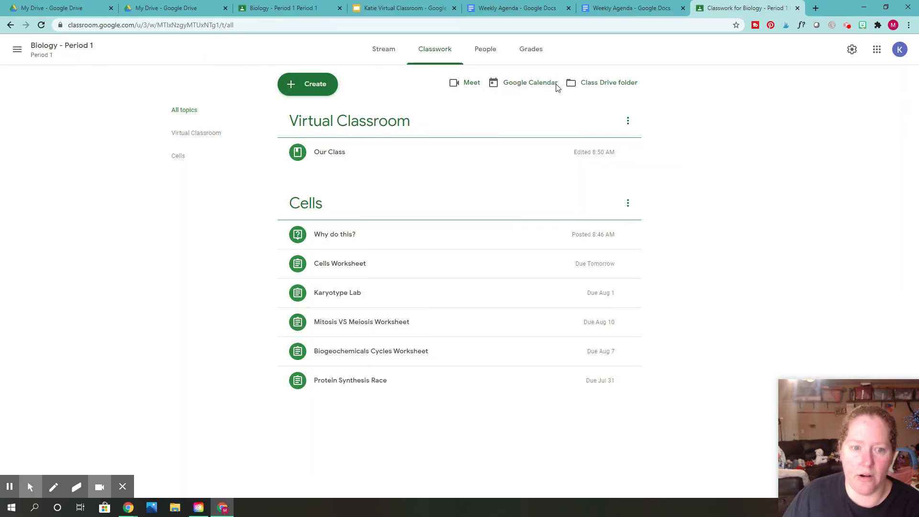
pyautogui.click(319, 203)
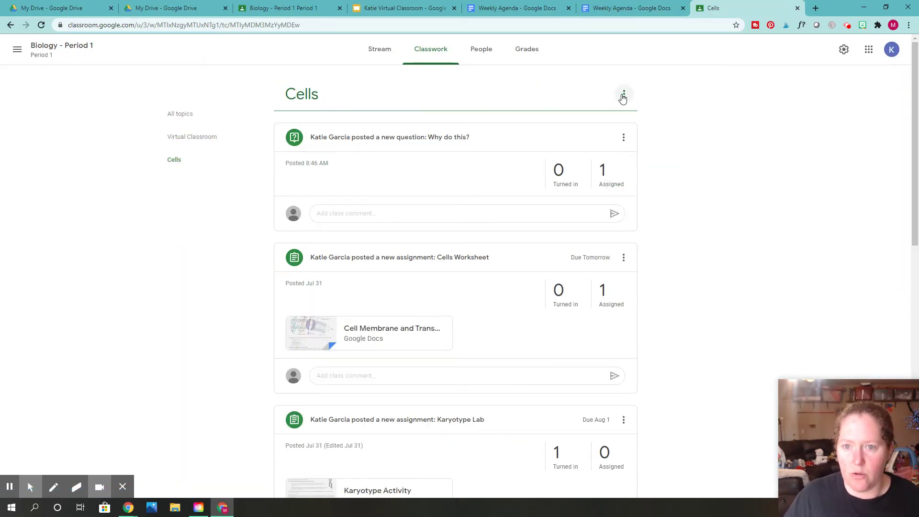
pyautogui.click(623, 94)
pyautogui.press('Return')
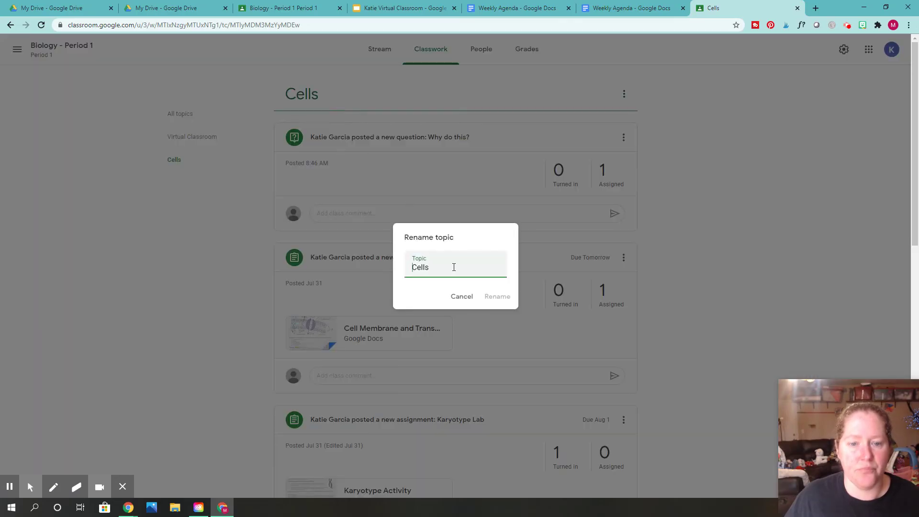
pyautogui.hotkey('ctrl', 'a')
pyautogui.write('August')
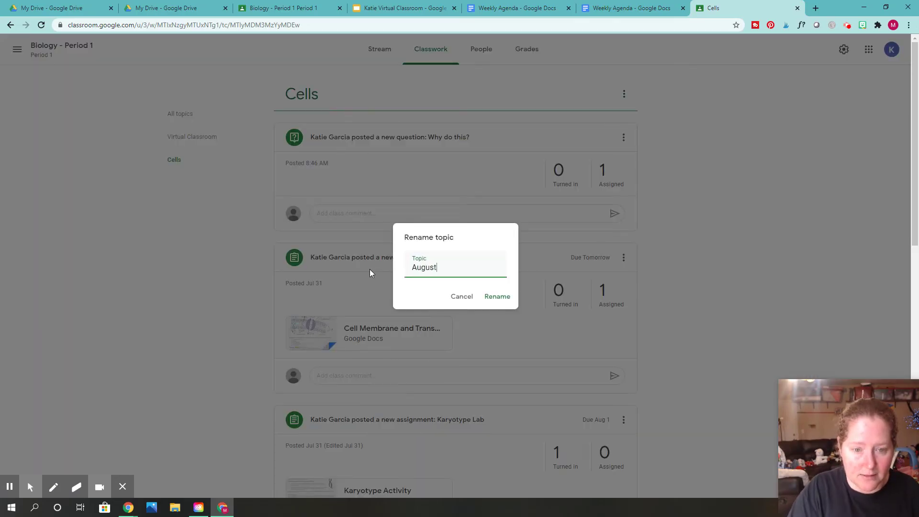
pyautogui.write(' 10-14')
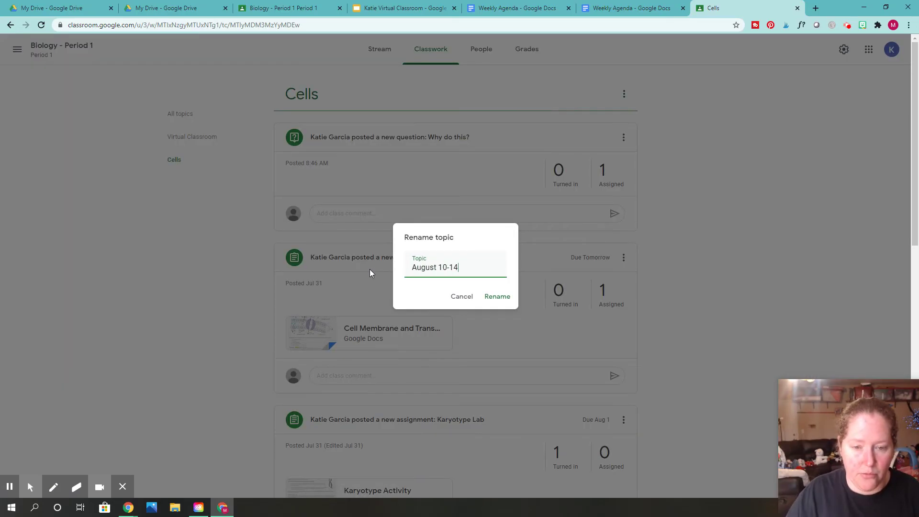
pyautogui.click(497, 296)
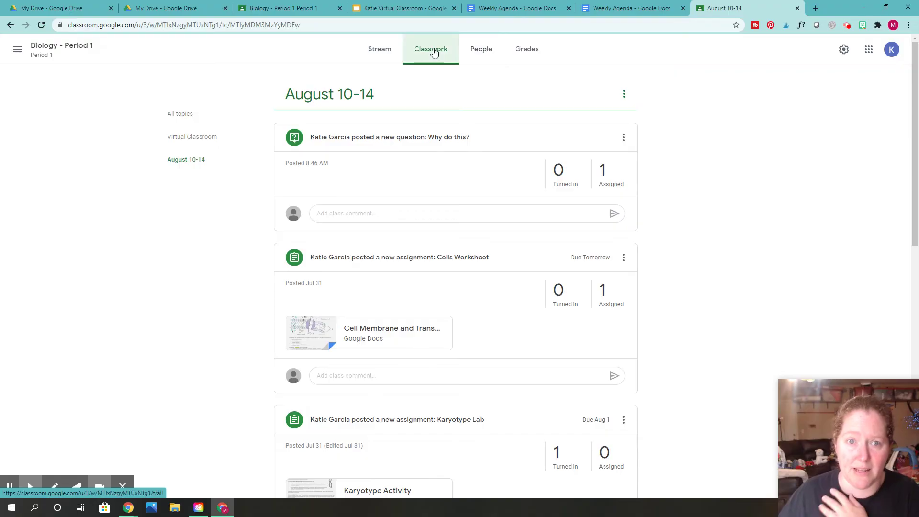
# Step: Return to the full Classwork list and close the duplicate Weekly Agenda tab
pyautogui.click(434, 53)
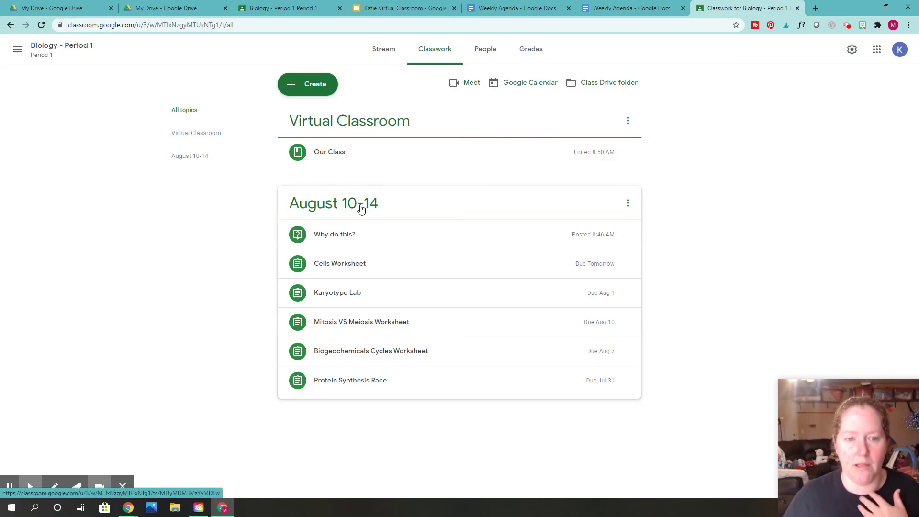
pyautogui.click(608, 6)
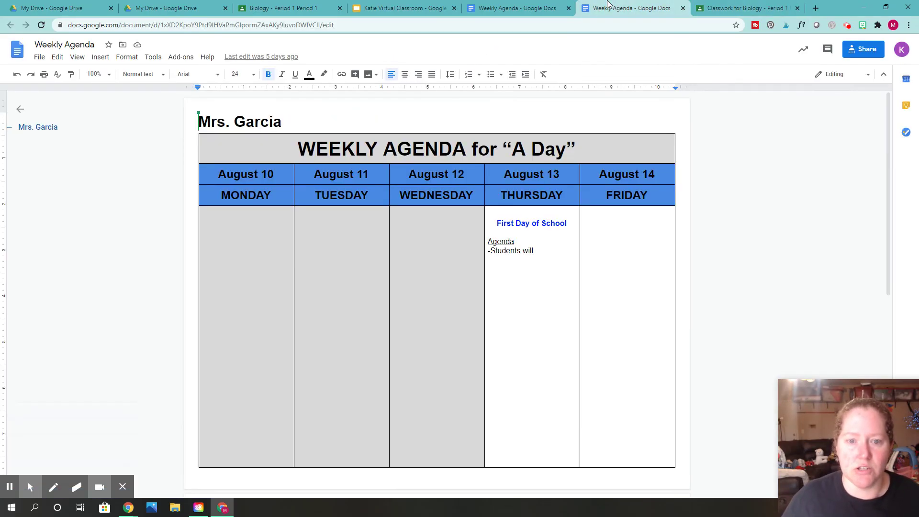
pyautogui.click(683, 8)
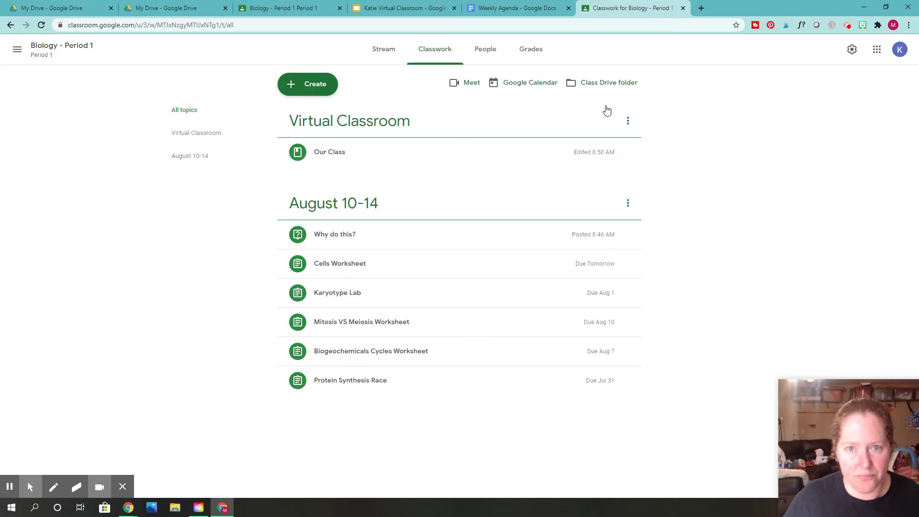
# Step: Open the School Calendar document through the Old Agendas note's link on the slide
pyautogui.click(517, 8)
pyautogui.click(406, 8)
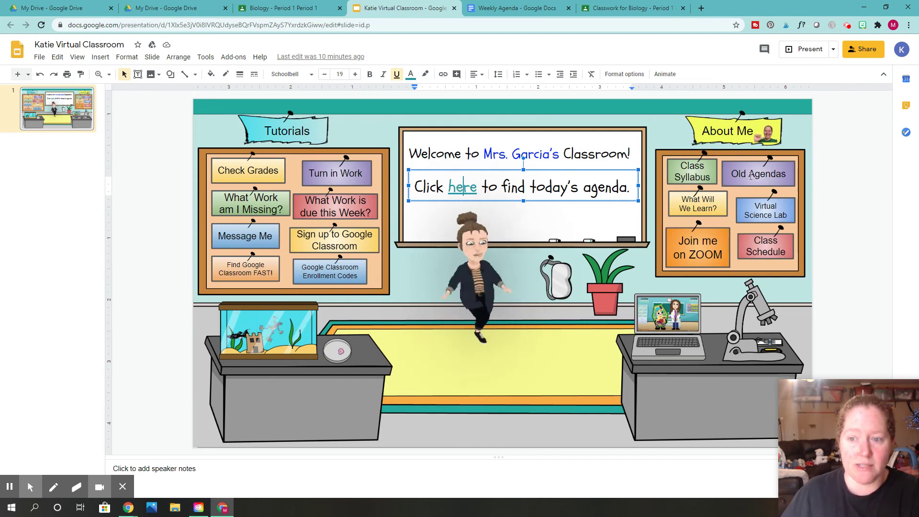
pyautogui.click(40, 484)
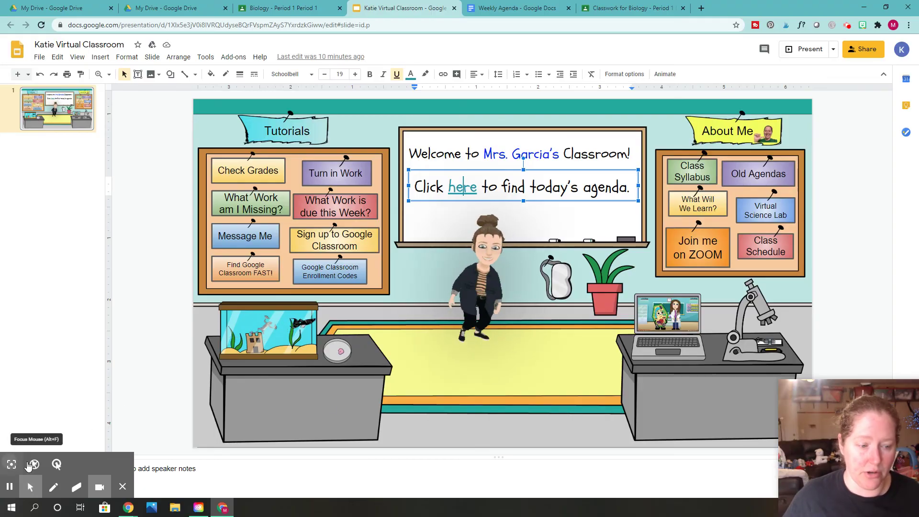
pyautogui.click(34, 464)
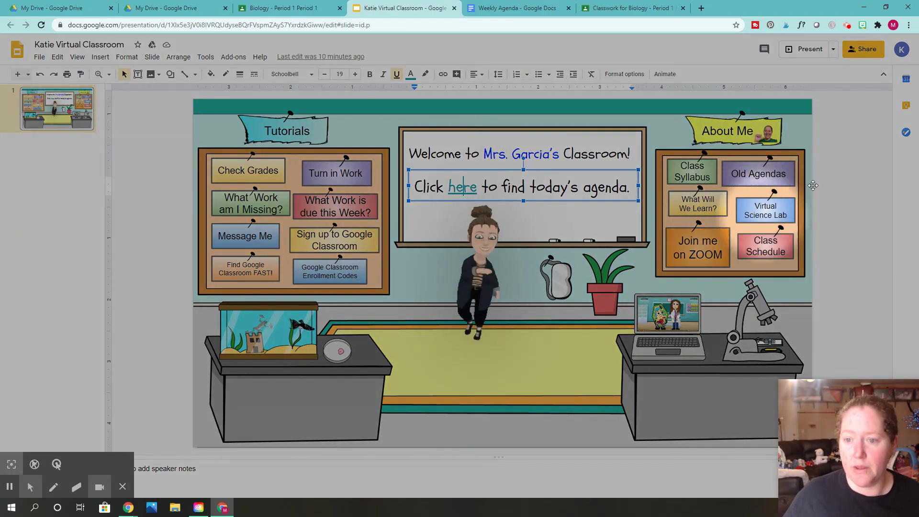
pyautogui.click(761, 174)
pyautogui.click(820, 183)
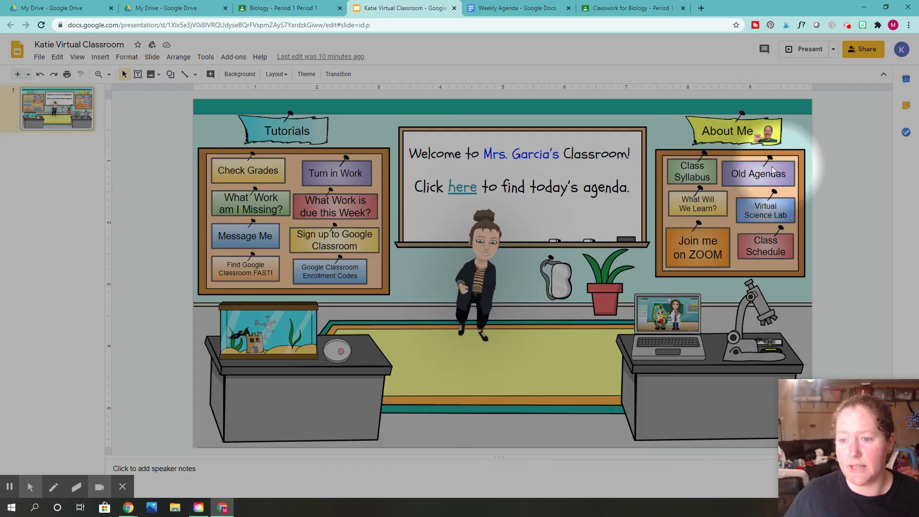
pyautogui.click(761, 177)
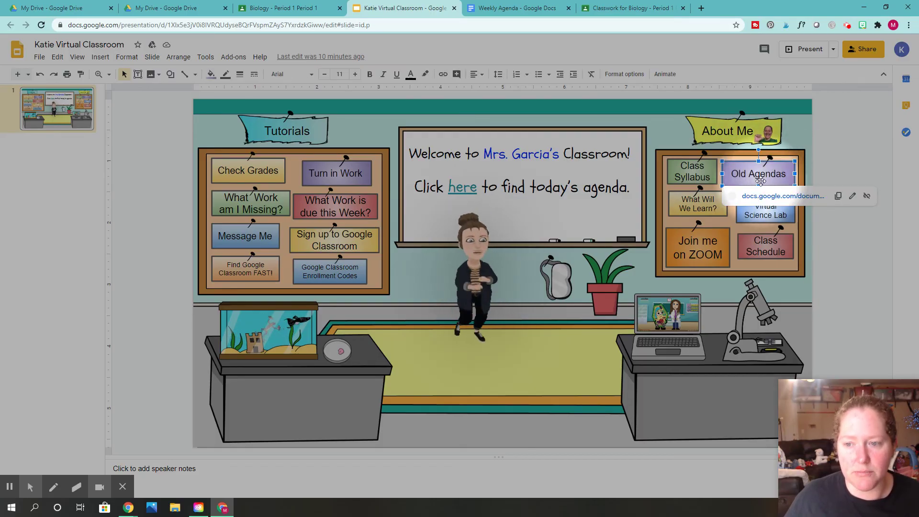
pyautogui.click(747, 197)
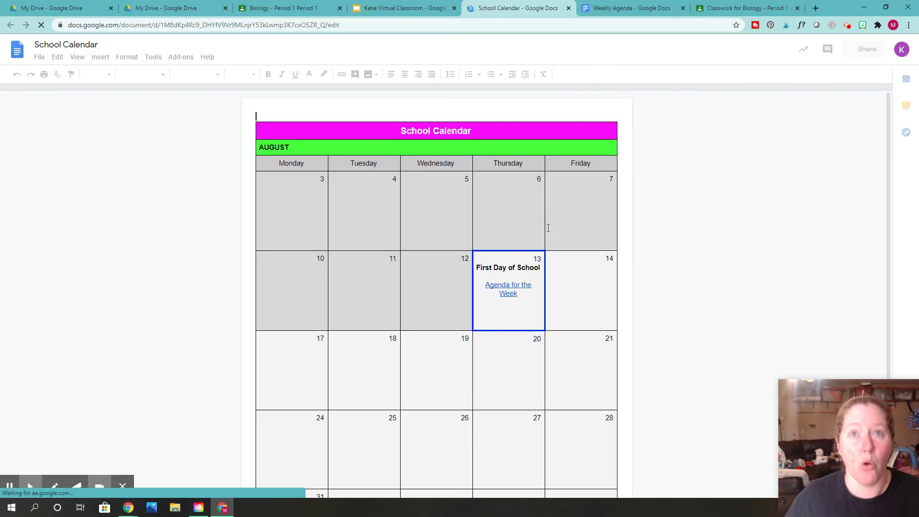
pyautogui.scroll(-1, 630, 287)
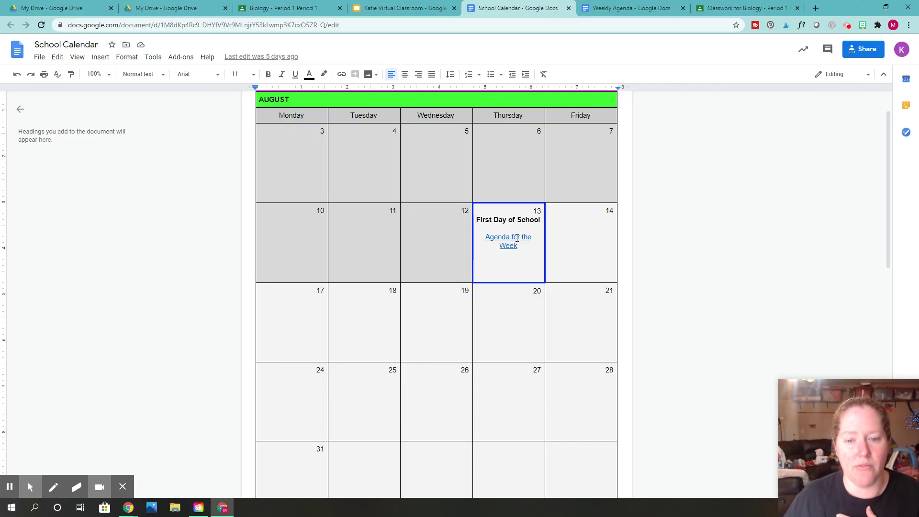
pyautogui.scroll(-2, 398, 278)
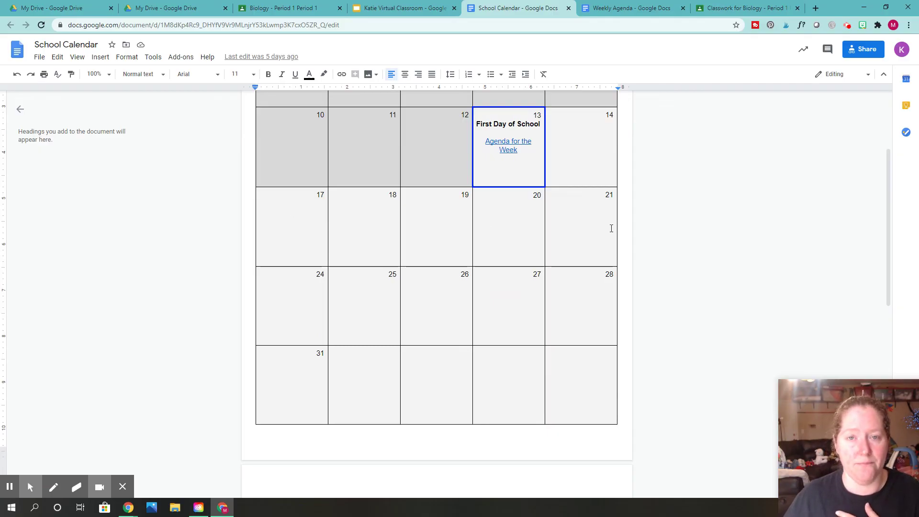
pyautogui.scroll(3, 600, 234)
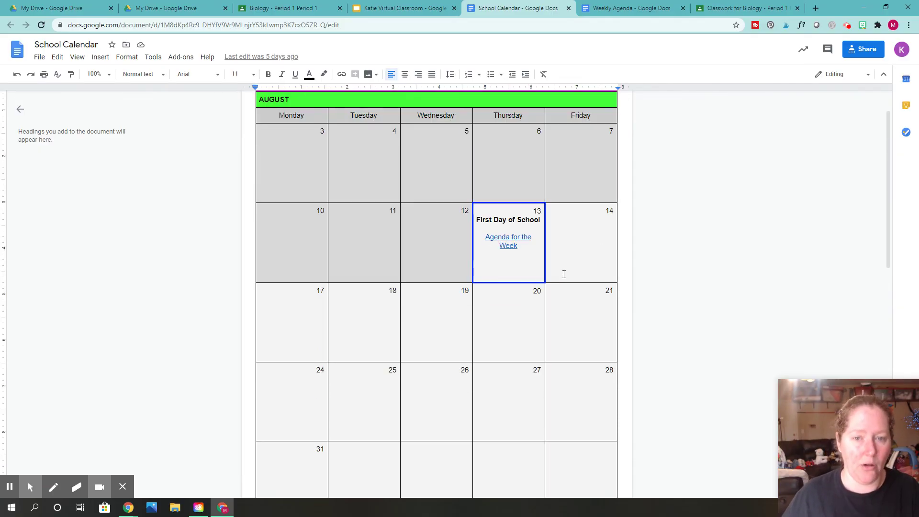
# Step: Close the School Calendar tab and deselect the Old Agendas note on the slide
pyautogui.click(568, 8)
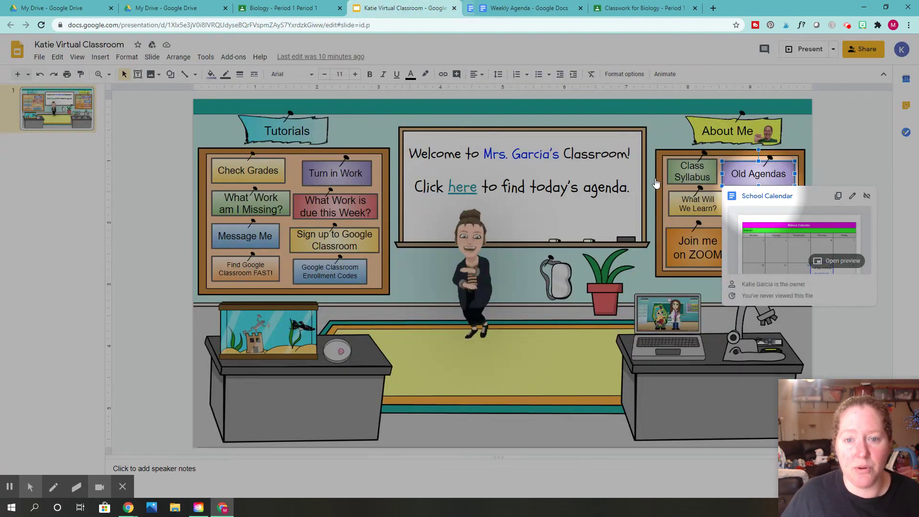
pyautogui.click(831, 239)
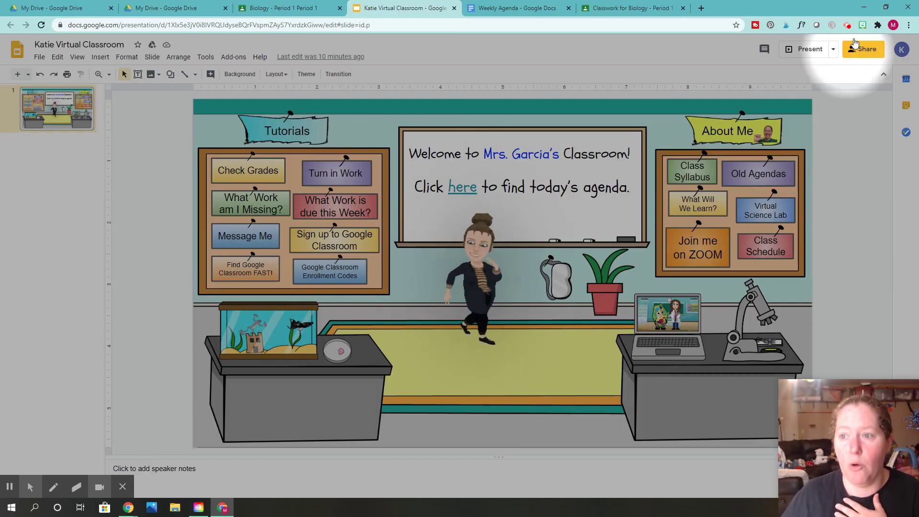
pyautogui.click(847, 25)
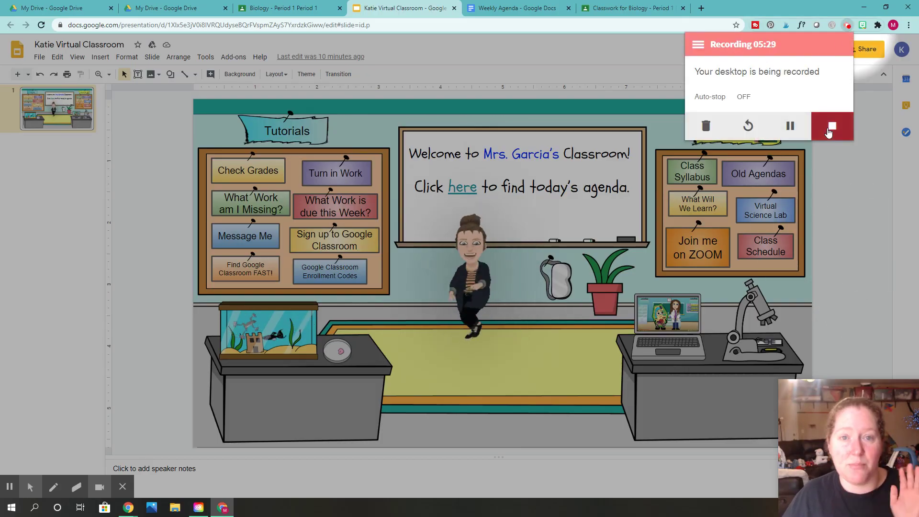